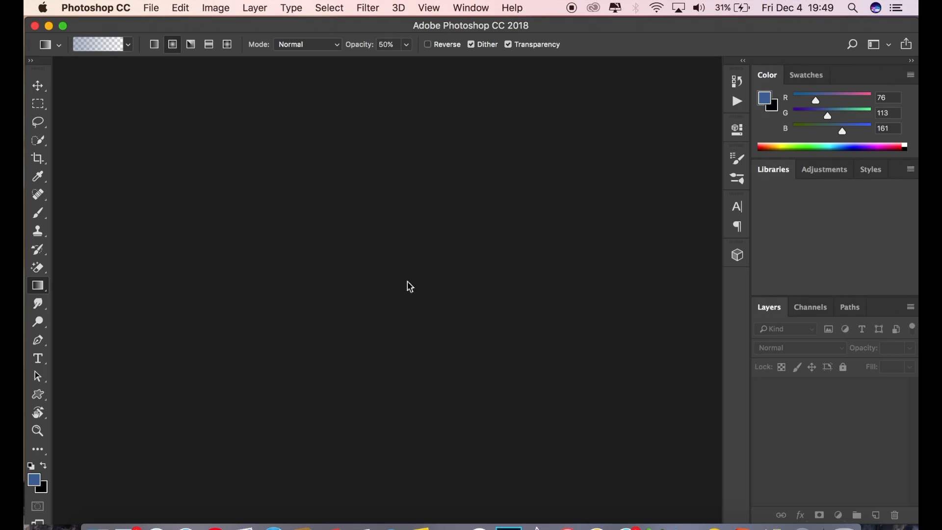
# Reset the foreground and background colours to the defaults and open IMG_1800.jpg from the Desktop
pyautogui.click(32, 467)
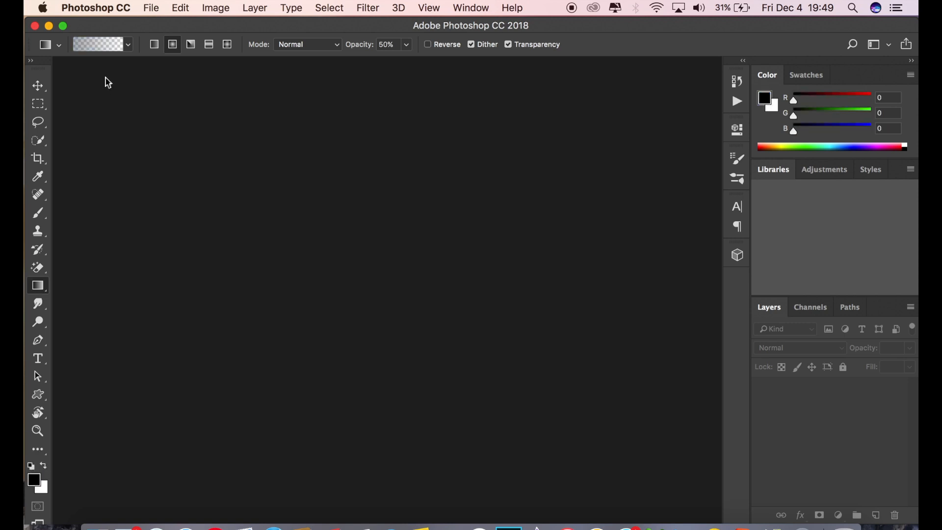
pyautogui.click(38, 86)
pyautogui.click(159, 10)
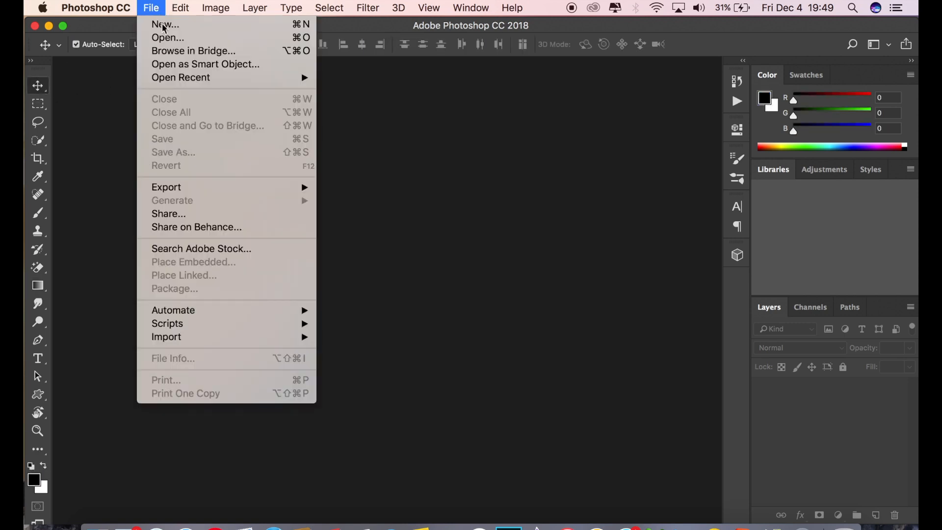
pyautogui.click(163, 37)
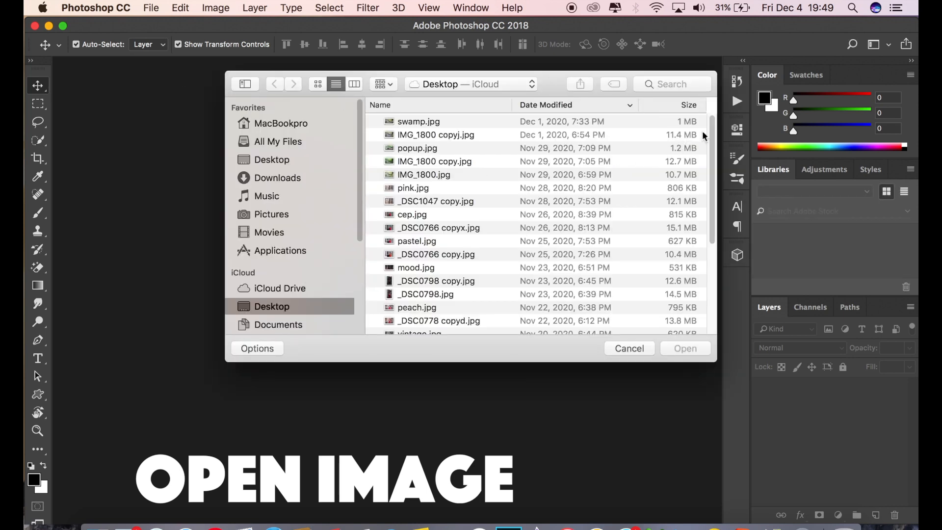
pyautogui.scroll(-3, 708, 128)
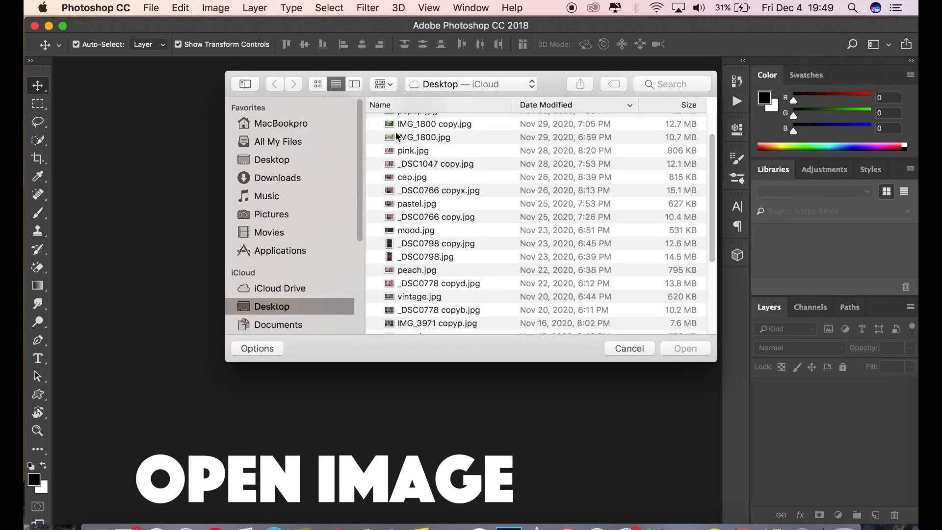
pyautogui.click(397, 136)
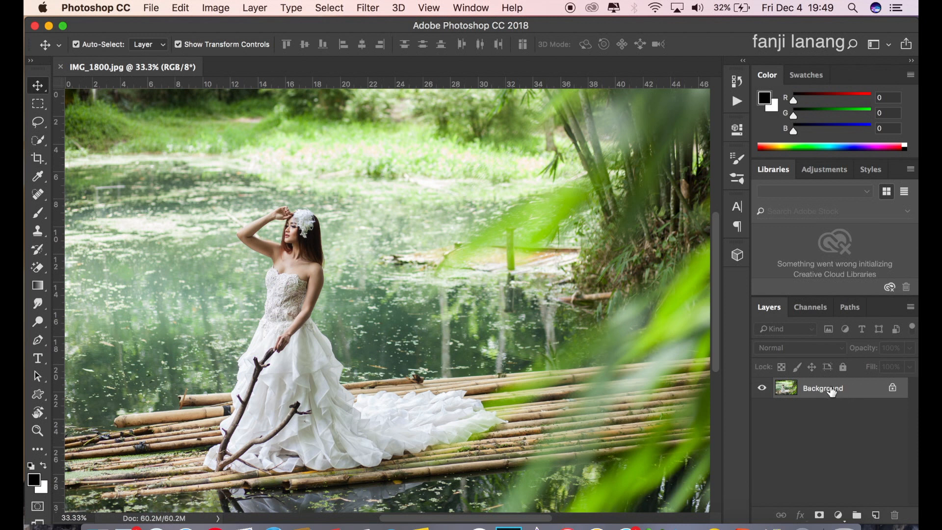
# Duplicate the Background layer and copy the entire contents of the copy's Green channel
pyautogui.moveTo(833, 391); pyautogui.dragTo(875, 513)
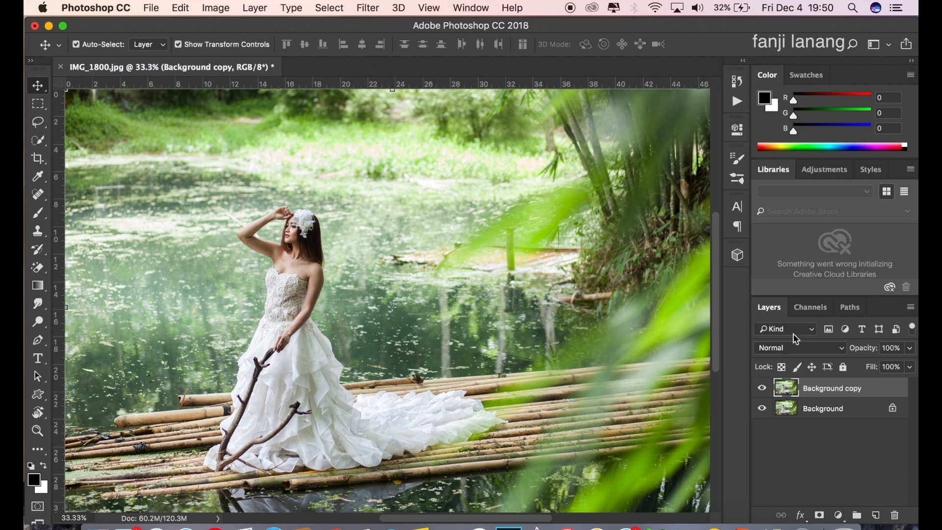
pyautogui.click(807, 308)
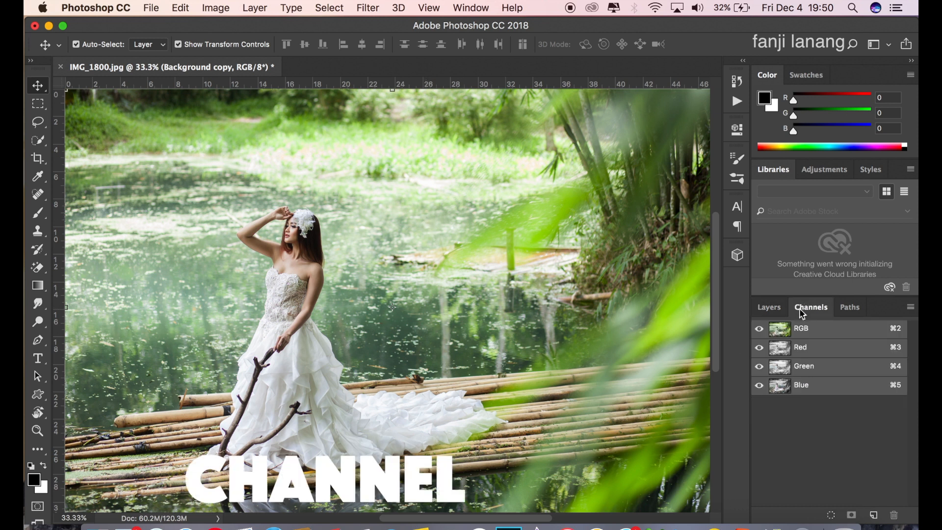
pyautogui.click(823, 365)
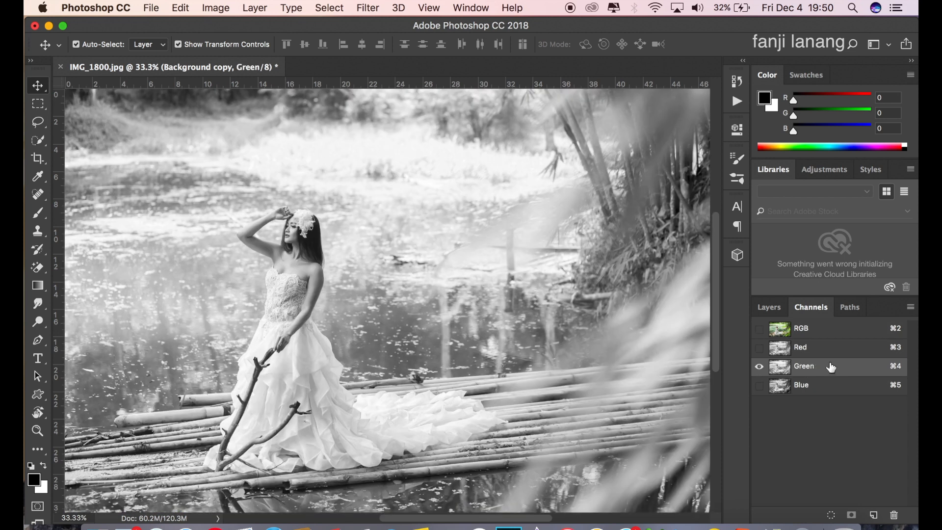
pyautogui.click(327, 8)
pyautogui.click(333, 26)
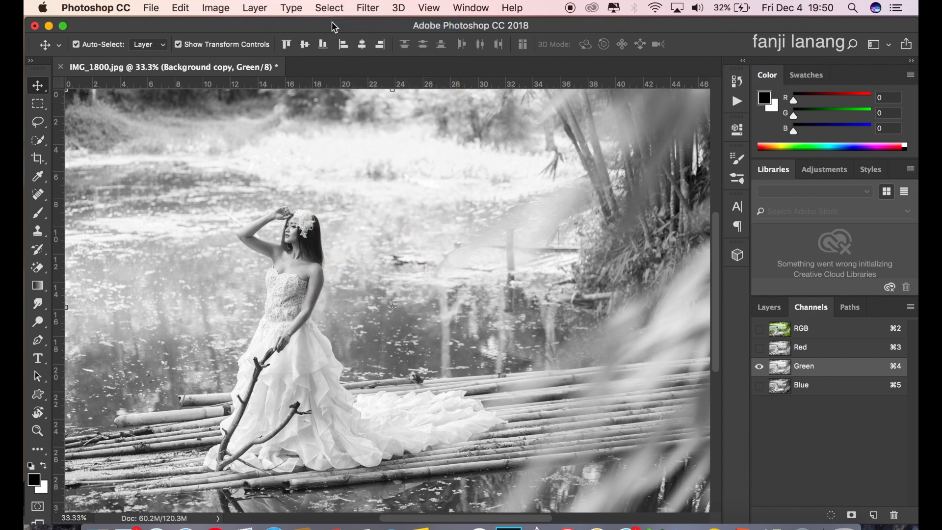
pyautogui.click(188, 8)
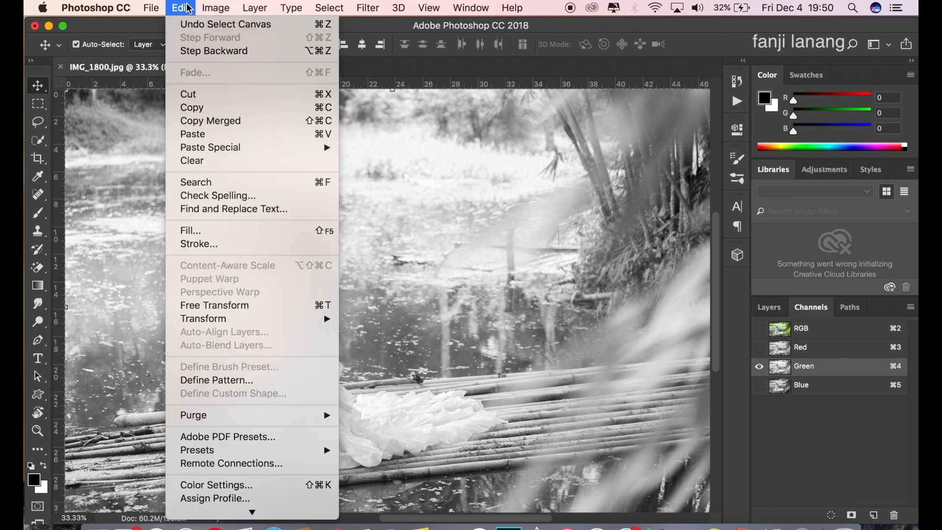
pyautogui.click(196, 108)
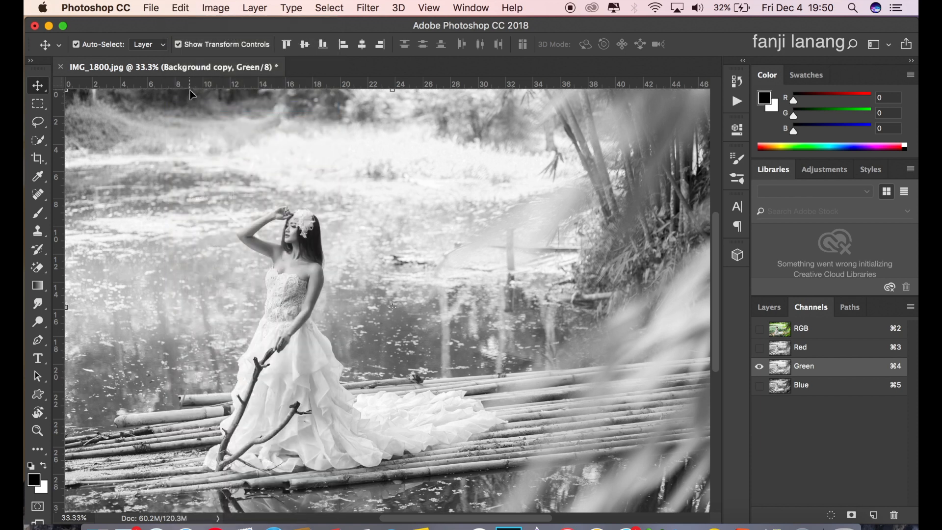
# Paste the copied Green channel into the Blue channel, then return to the full RGB layer view with nothing selected
pyautogui.click(815, 388)
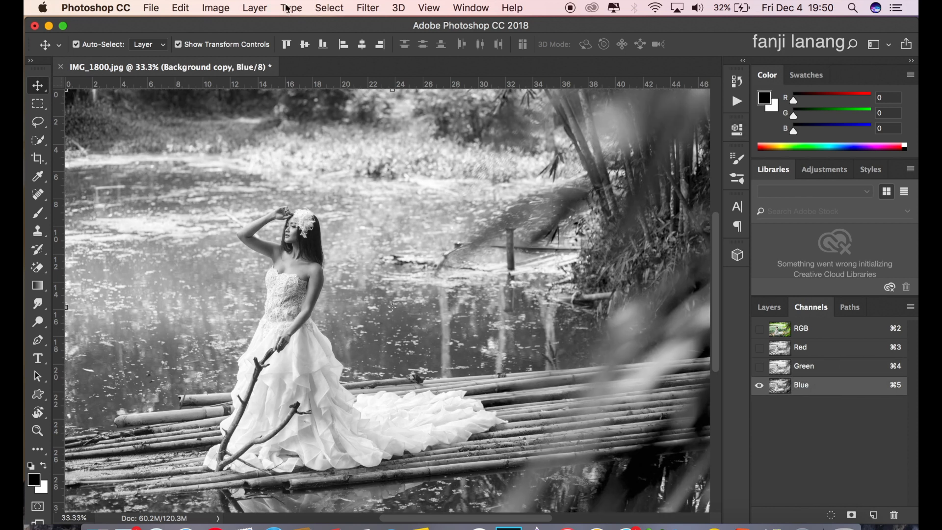
pyautogui.click(181, 8)
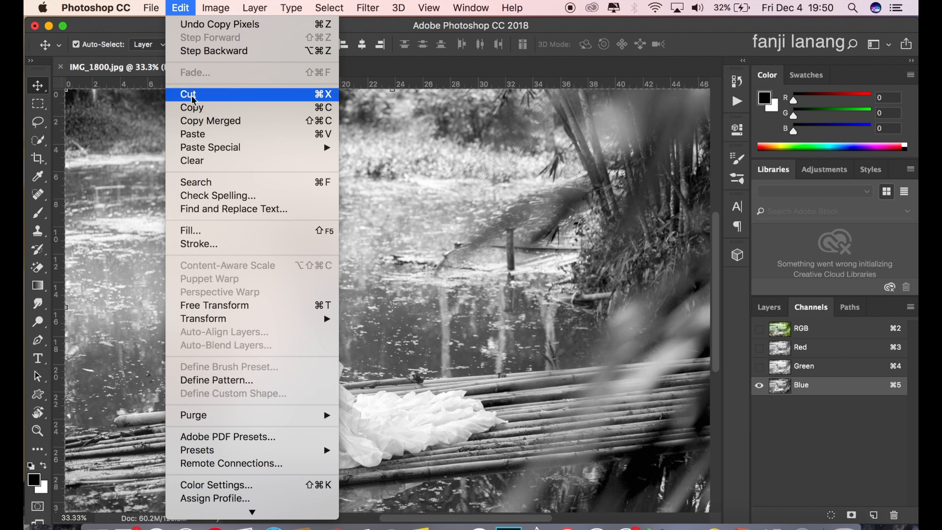
pyautogui.click(195, 136)
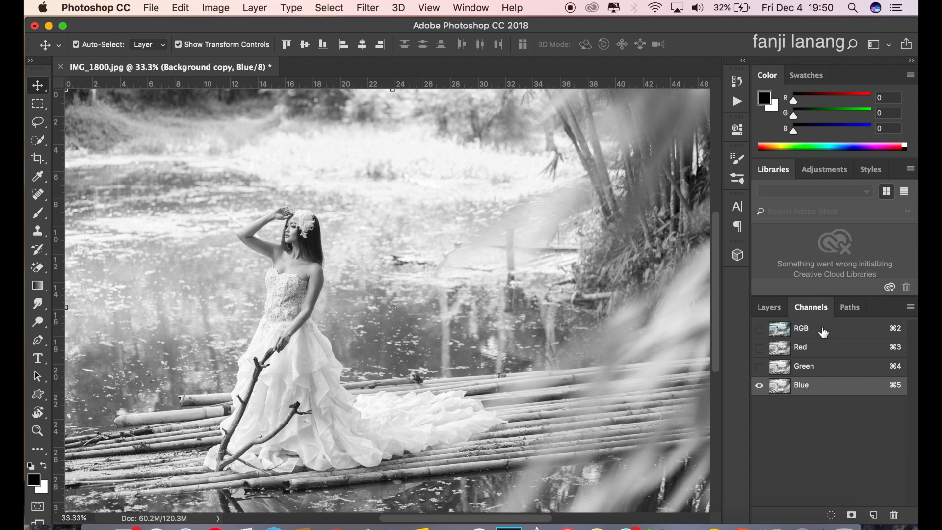
pyautogui.click(804, 328)
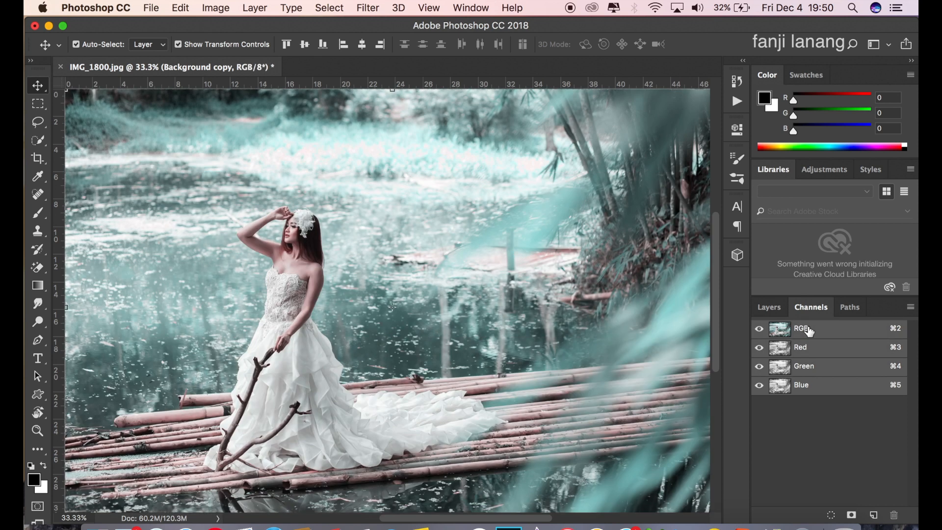
pyautogui.click(779, 307)
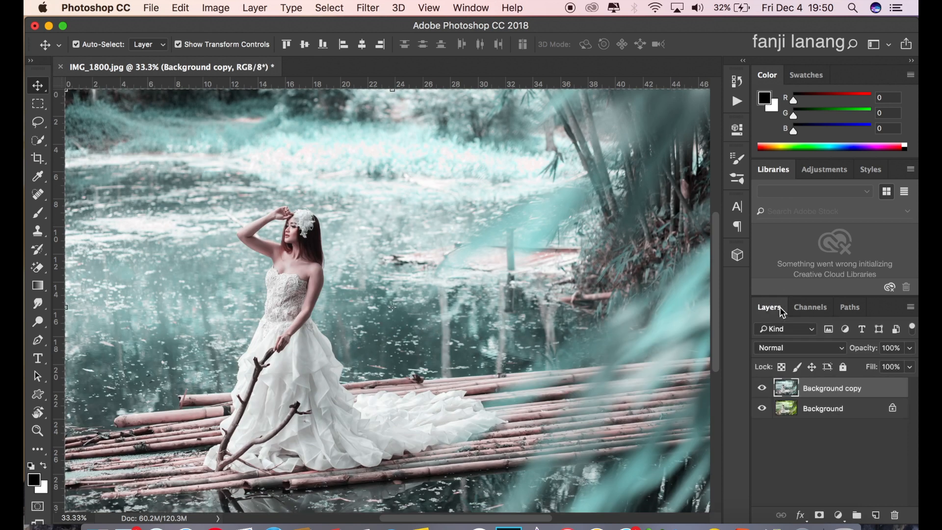
pyautogui.click(328, 8)
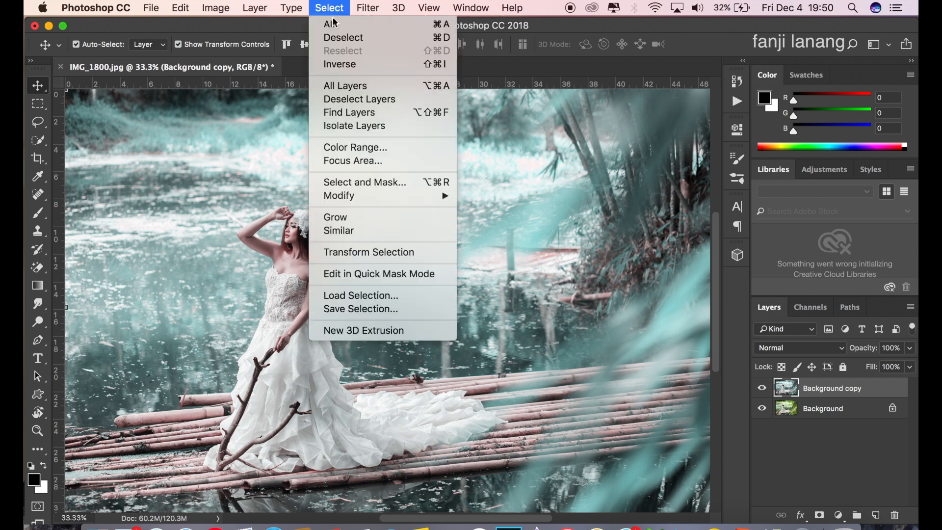
pyautogui.click(336, 39)
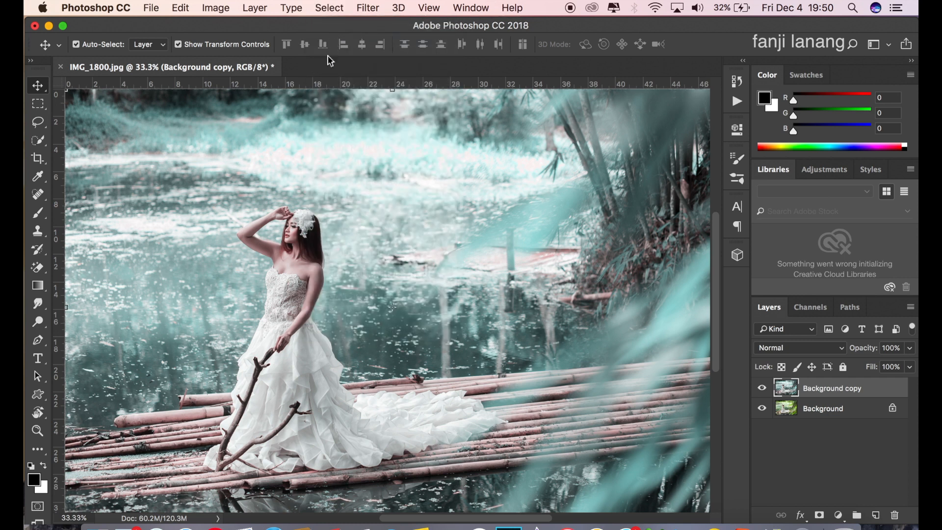
pyautogui.click(762, 388)
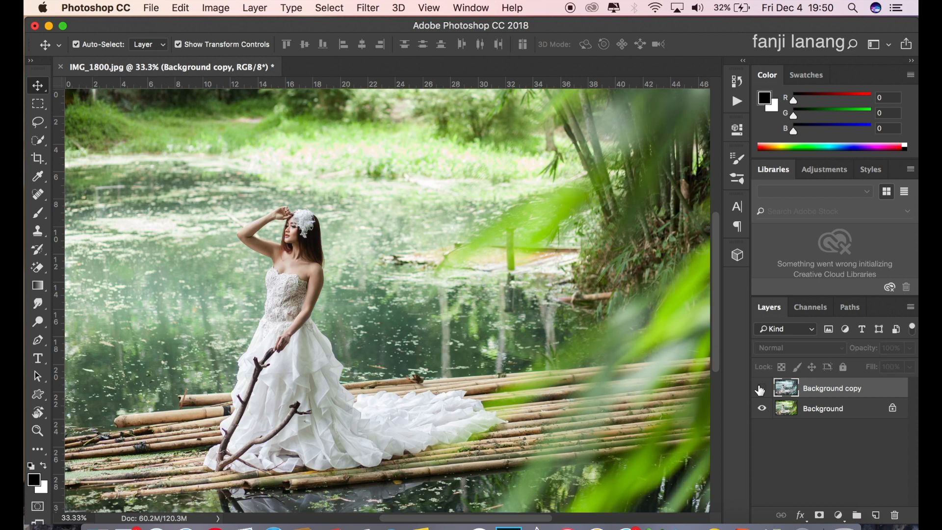
pyautogui.click(762, 388)
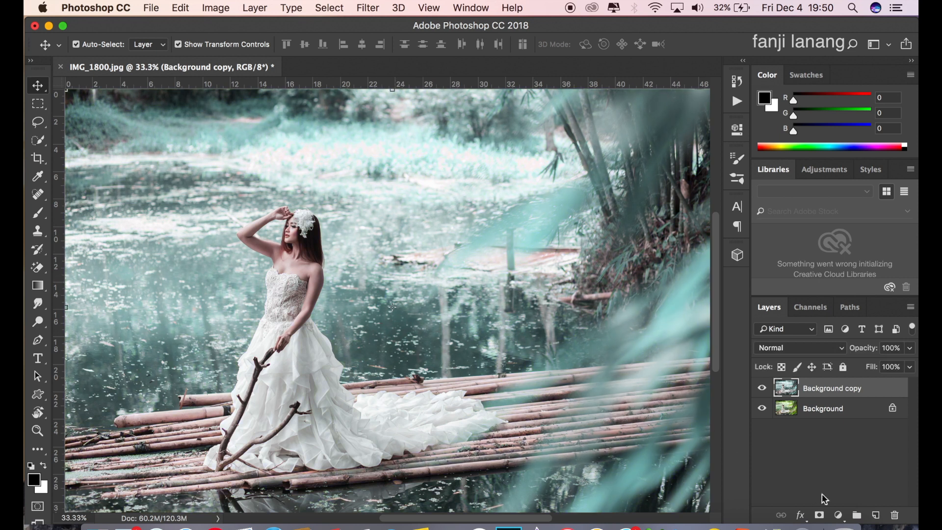
# Add a Selective Color adjustment layer and set its Cyans to Cyan +100, Magenta +100, Yellow -100 and Black +100
pyautogui.click(838, 514)
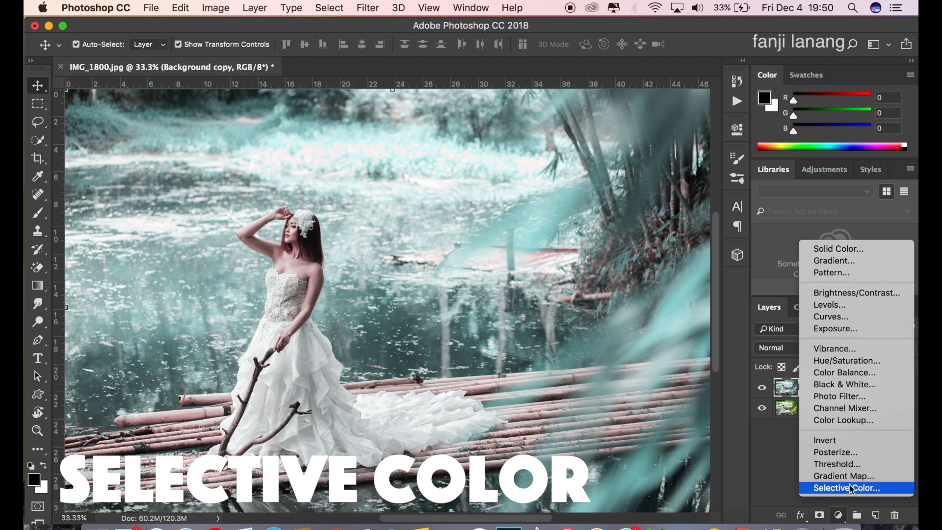
pyautogui.click(851, 488)
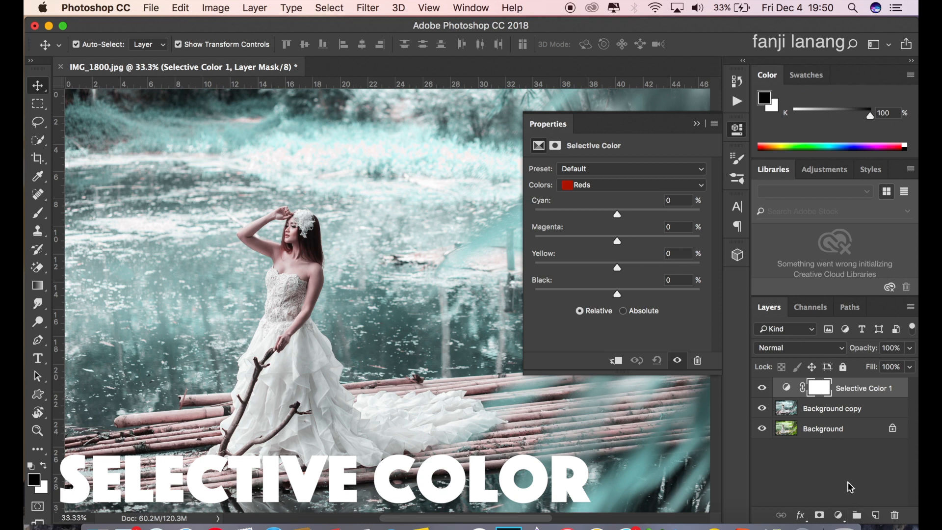
pyautogui.click(605, 185)
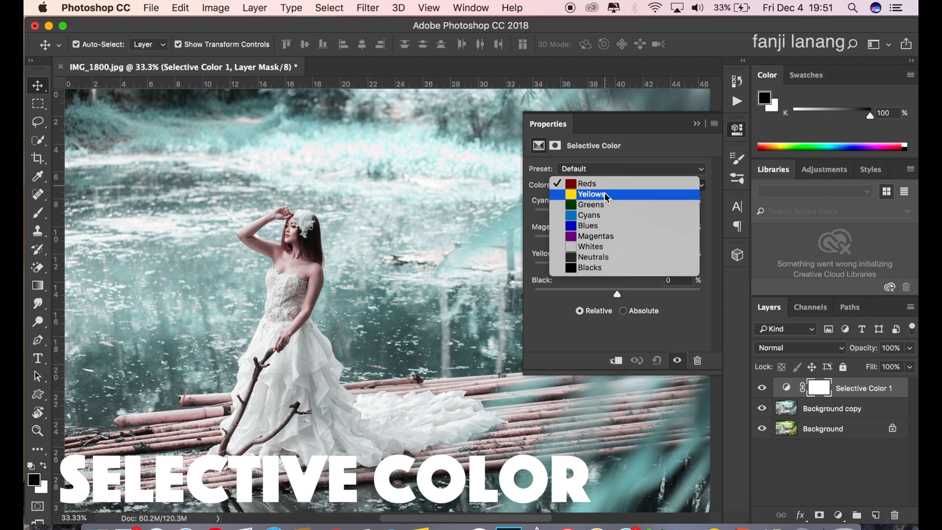
pyautogui.click(602, 215)
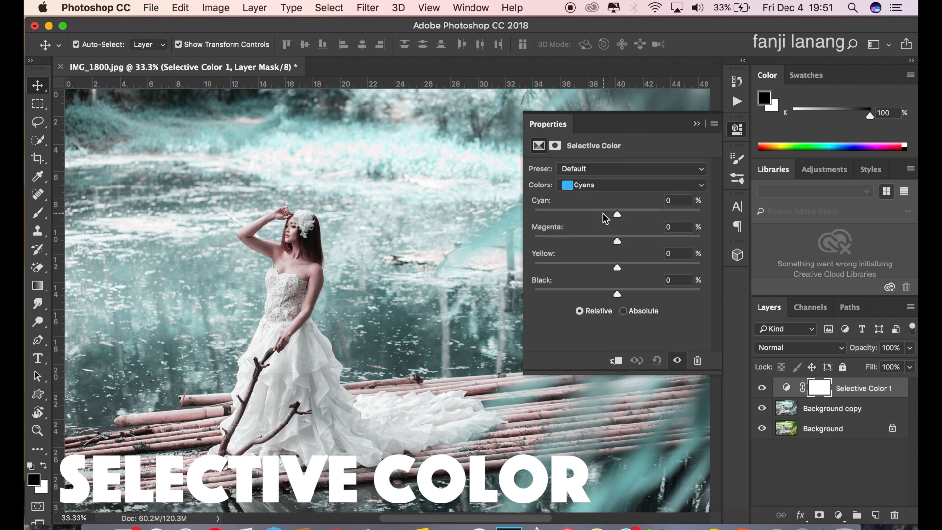
pyautogui.moveTo(617, 296); pyautogui.dragTo(721, 305)
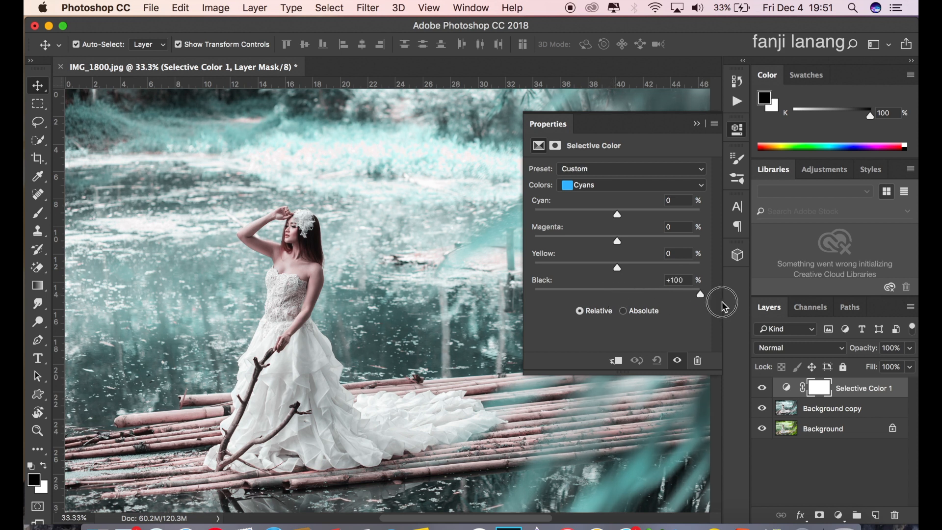
pyautogui.moveTo(618, 215); pyautogui.dragTo(781, 227)
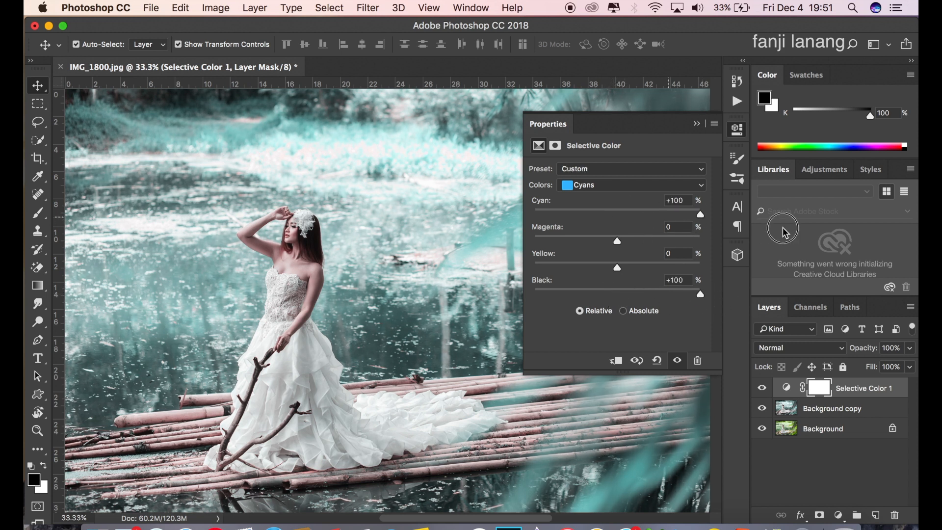
pyautogui.moveTo(612, 247); pyautogui.dragTo(711, 247)
pyautogui.moveTo(618, 267); pyautogui.dragTo(490, 282)
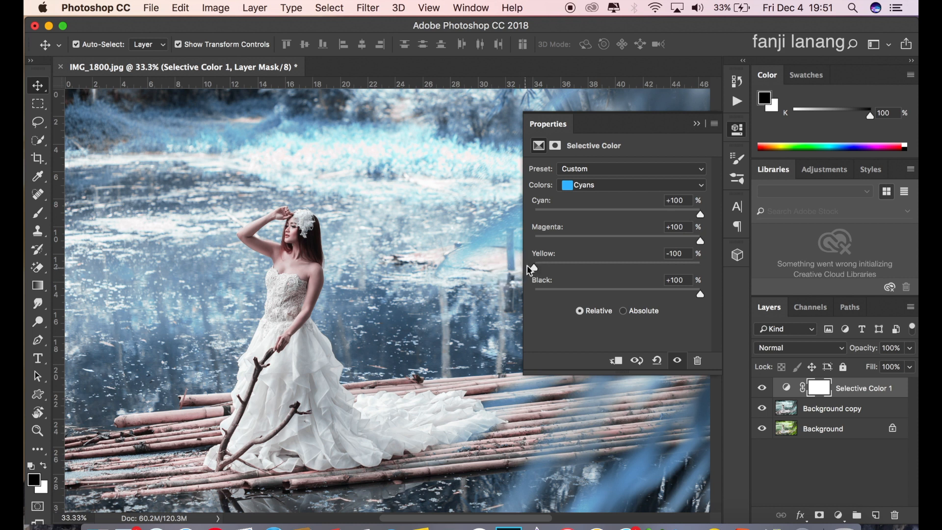
# Set the Reds of the Selective Color adjustment to Cyan +30, Magenta -25, Yellow +50 and Black -50
pyautogui.click(656, 185)
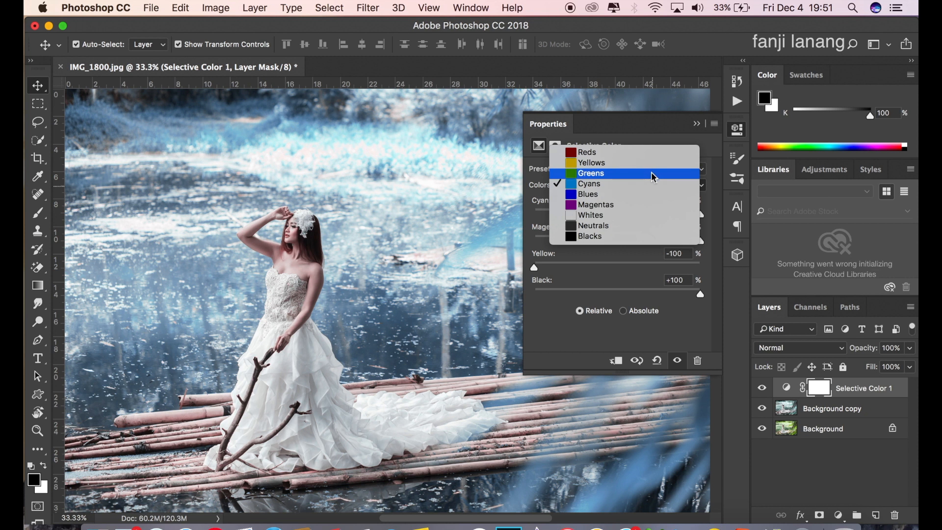
pyautogui.click(655, 154)
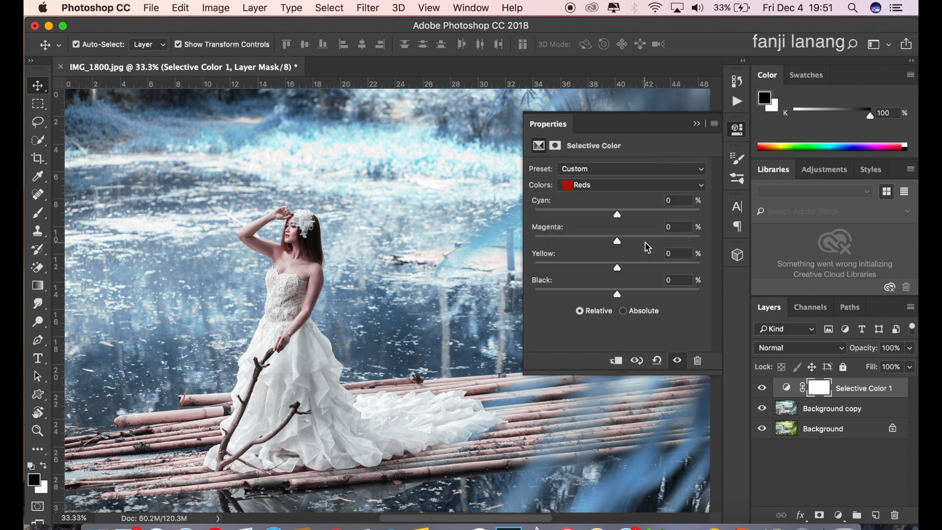
pyautogui.moveTo(649, 239); pyautogui.dragTo(616, 243)
pyautogui.moveTo(654, 213); pyautogui.dragTo(659, 273)
pyautogui.moveTo(598, 293); pyautogui.dragTo(574, 291)
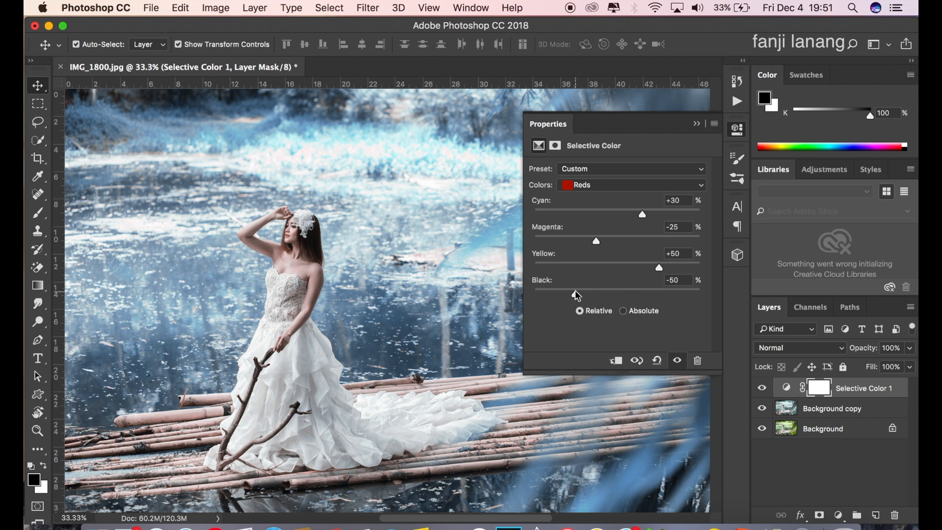
# Compare the photo with and without the Selective Color adjustment layer
pyautogui.click(697, 125)
pyautogui.click(761, 390)
pyautogui.click(761, 390)
pyautogui.click(761, 389)
pyautogui.click(761, 390)
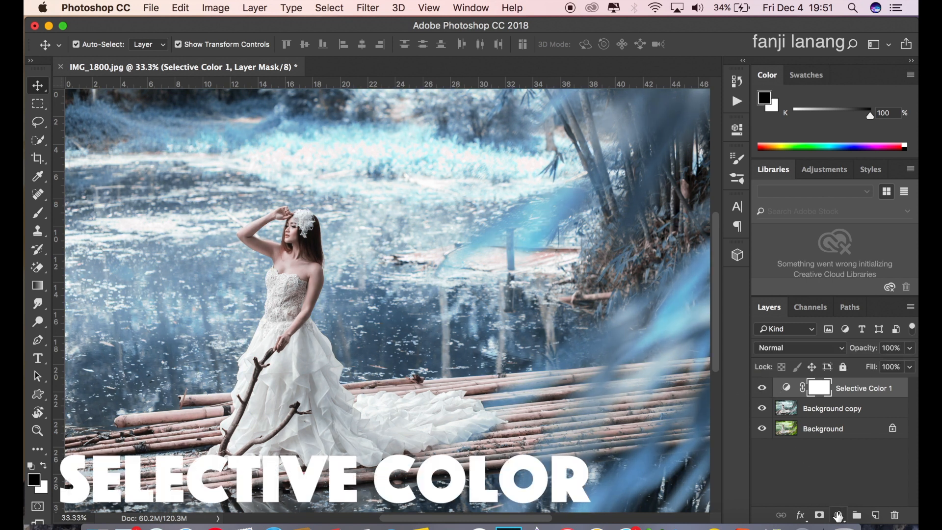
# Add a second Selective Color adjustment layer with default values and set its blend mode to Multiply
pyautogui.click(838, 515)
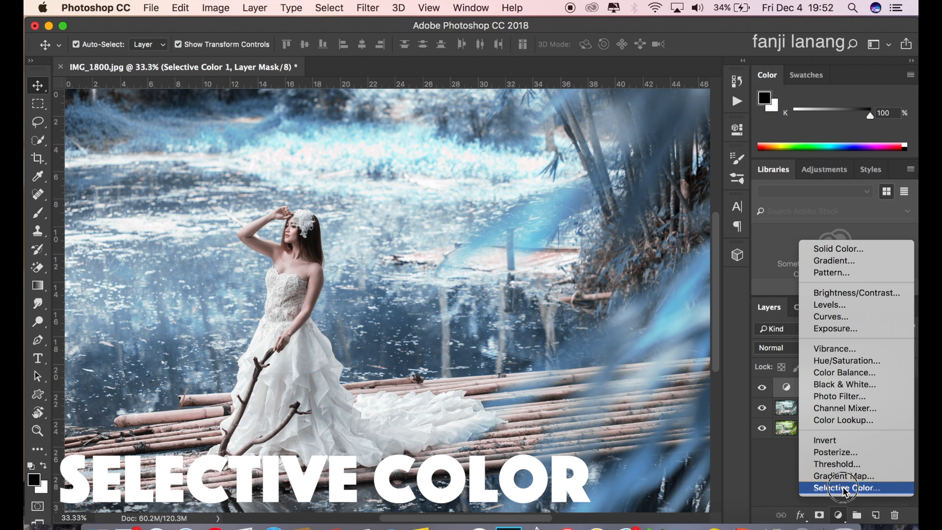
pyautogui.click(844, 489)
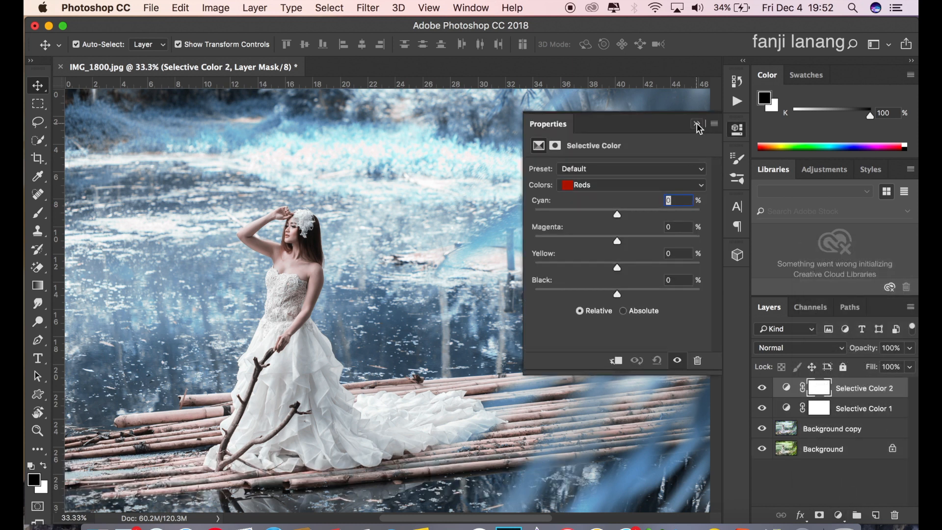
pyautogui.click(696, 123)
pyautogui.click(780, 347)
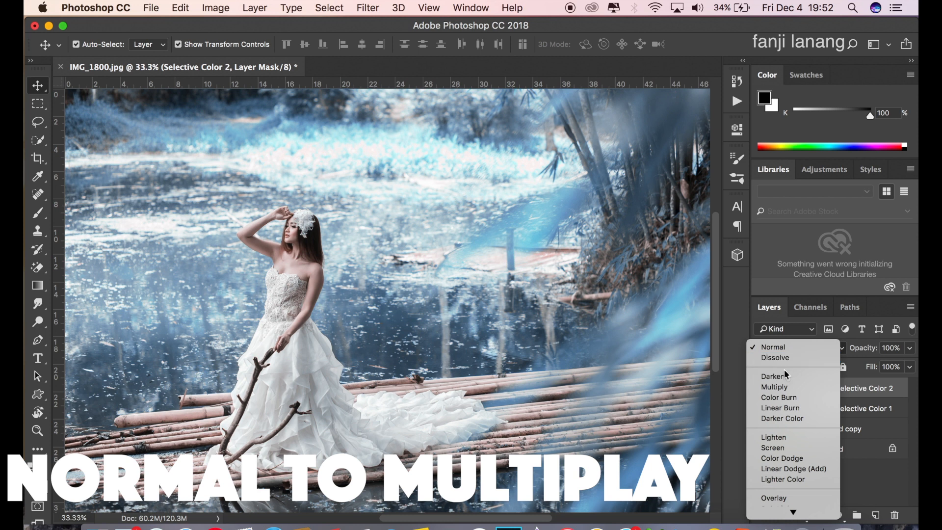
pyautogui.click(784, 387)
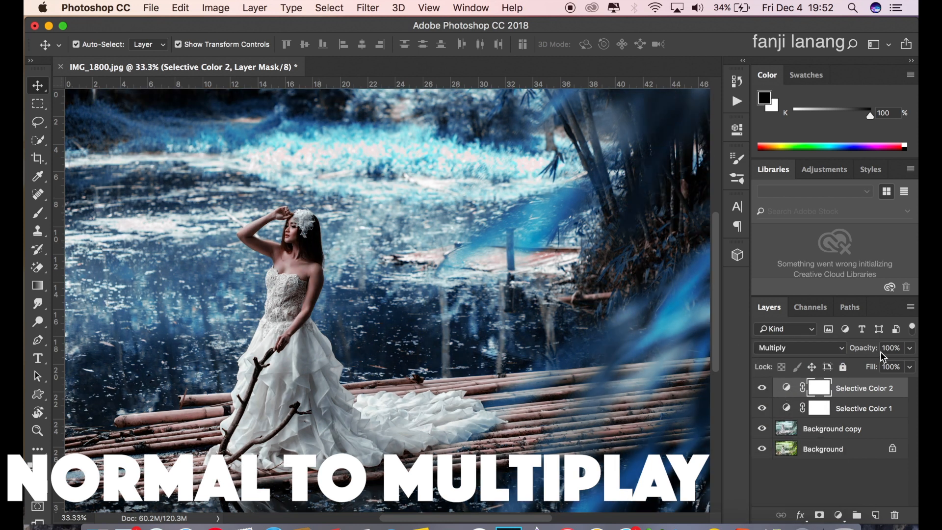
# Lower the opacity of the second Selective Color adjustment layer to 75%
pyautogui.click(910, 347)
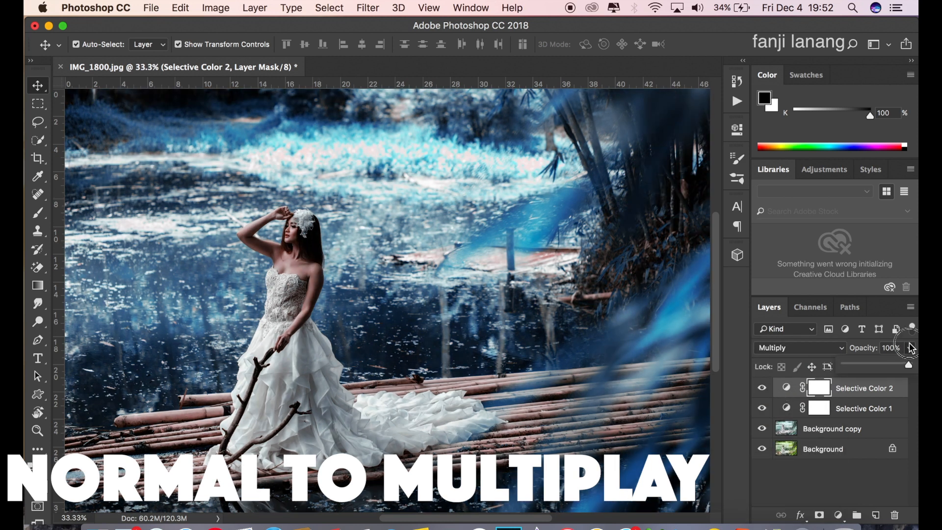
pyautogui.click(893, 365)
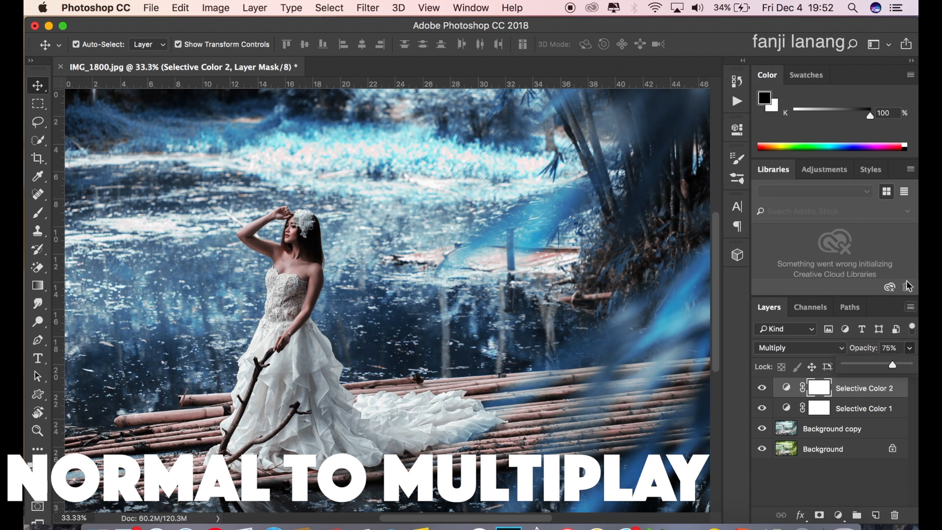
# Set up the Gradient tool with the foreground-to-transparent preset, radial style, Normal mode and 50% opacity
pyautogui.click(38, 285)
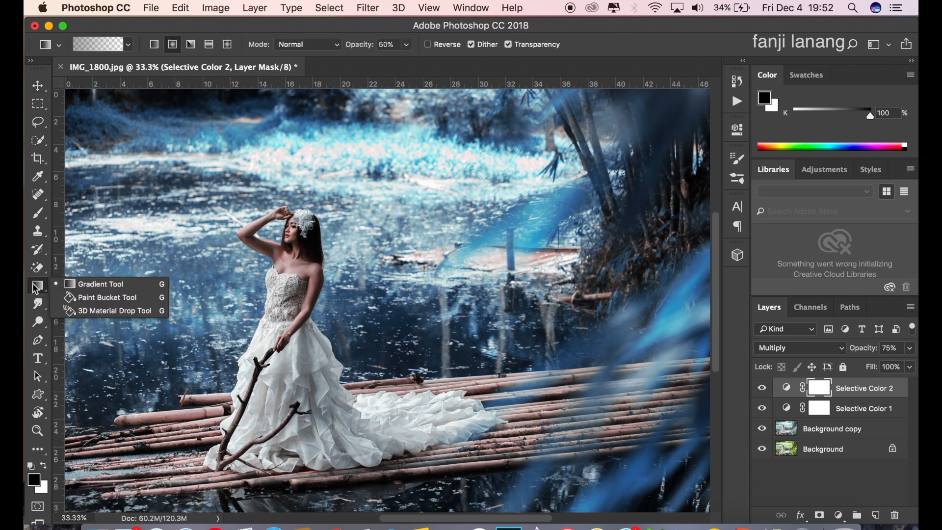
pyautogui.click(98, 284)
pyautogui.click(127, 47)
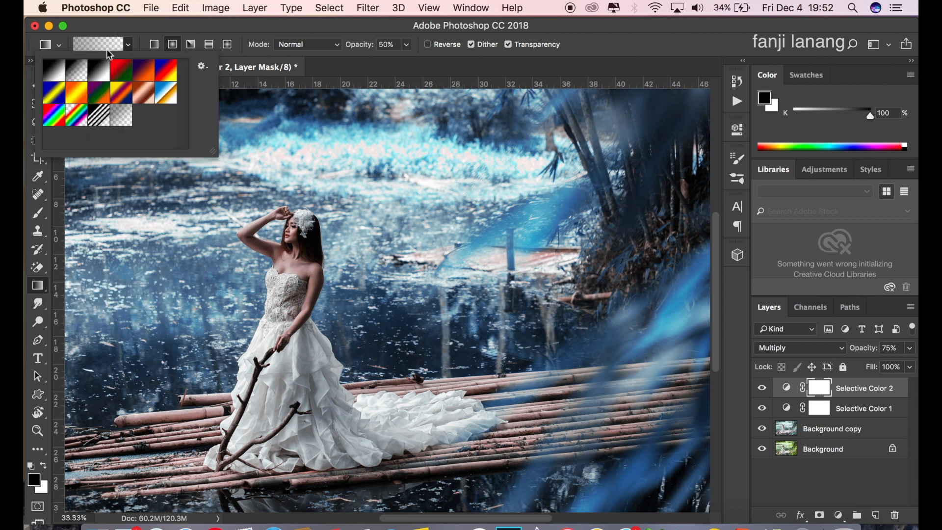
pyautogui.click(76, 70)
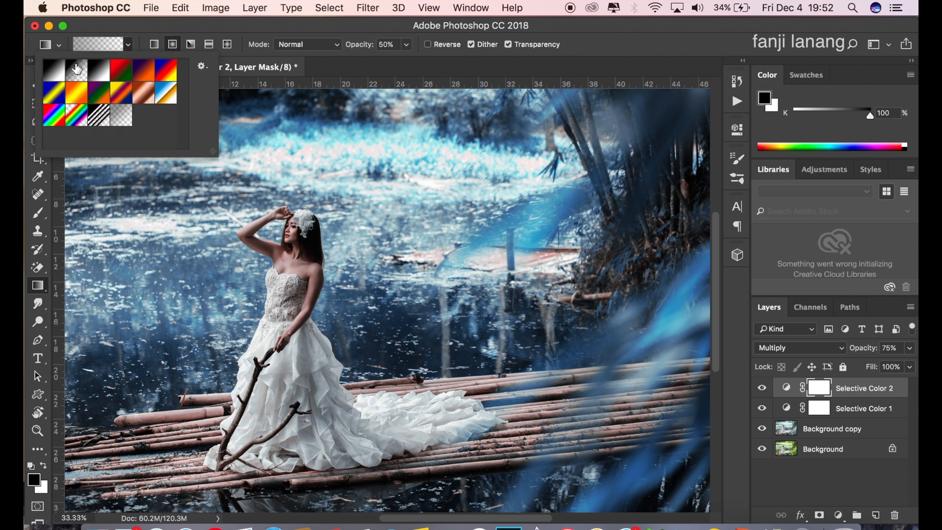
pyautogui.click(315, 28)
pyautogui.click(406, 44)
pyautogui.moveTo(407, 61)
pyautogui.mouseDown()
pyautogui.moveTo(451, 67)
pyautogui.moveTo(406, 65)
pyautogui.mouseUp()
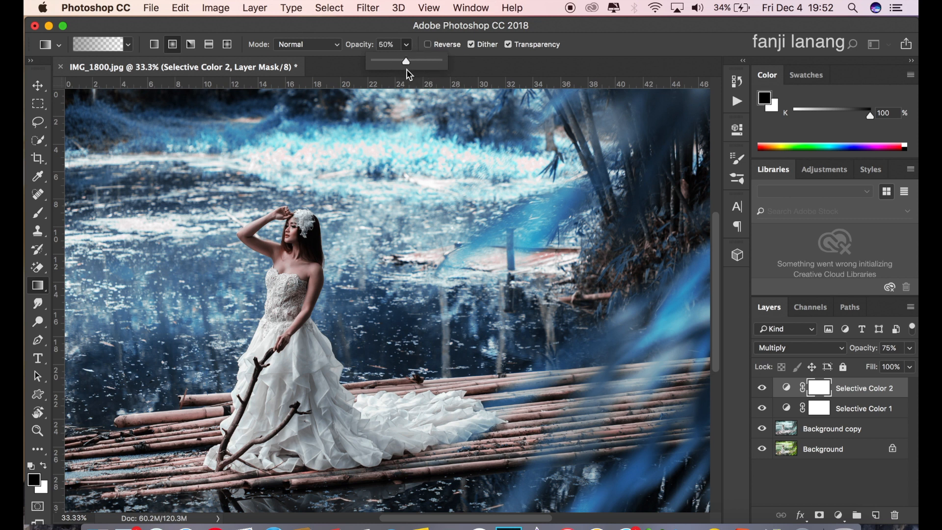
pyautogui.click(636, 38)
pyautogui.click(175, 47)
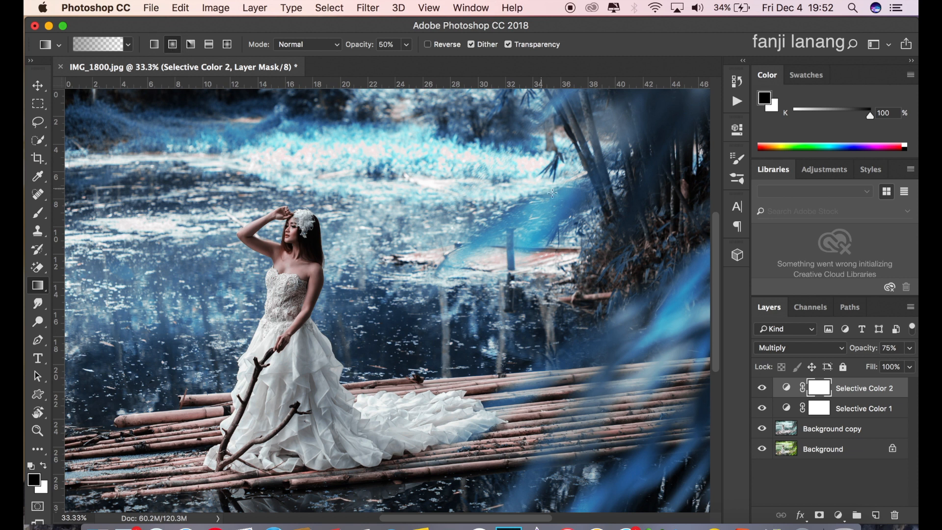
# Draw two black radial gradients outward from the bride's upper body on the second Selective Color layer's mask
pyautogui.click(822, 386)
pyautogui.click(42, 466)
pyautogui.click(41, 466)
pyautogui.moveTo(300, 254); pyautogui.dragTo(308, 354)
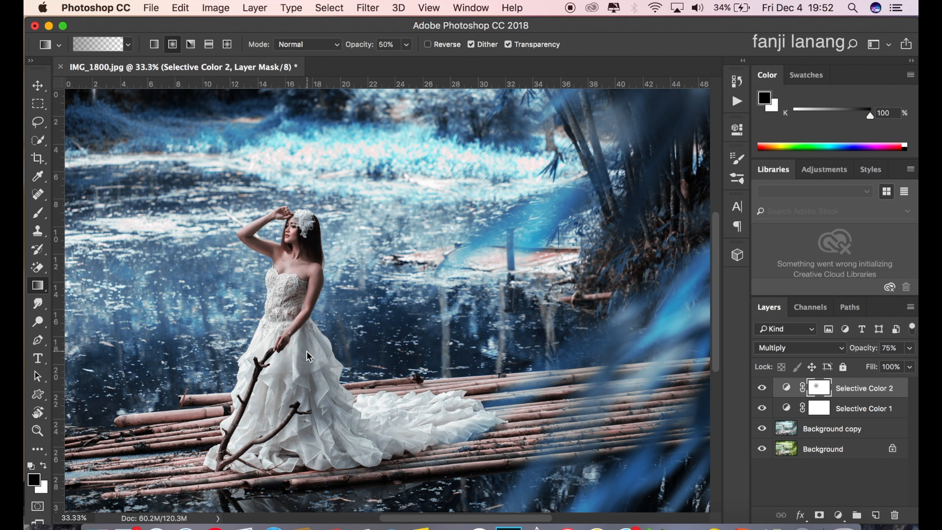
pyautogui.moveTo(299, 255); pyautogui.dragTo(311, 364)
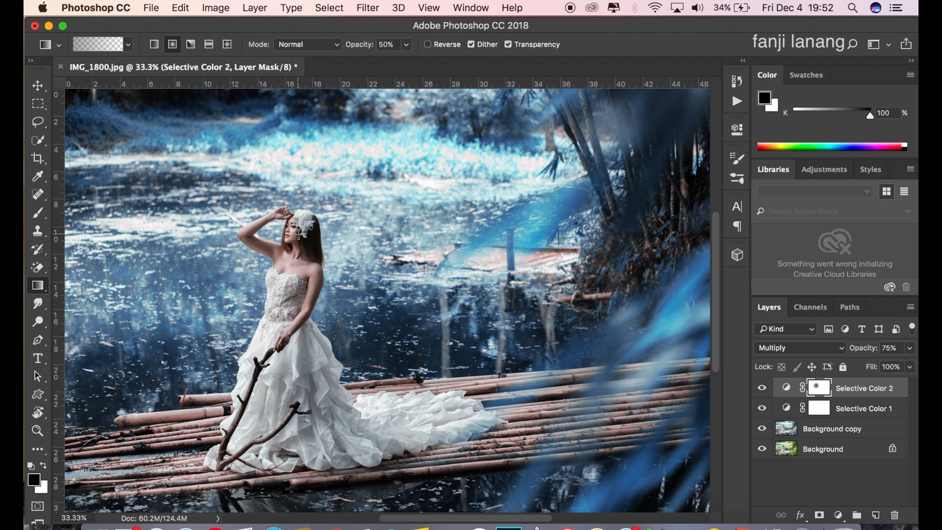
pyautogui.click(39, 87)
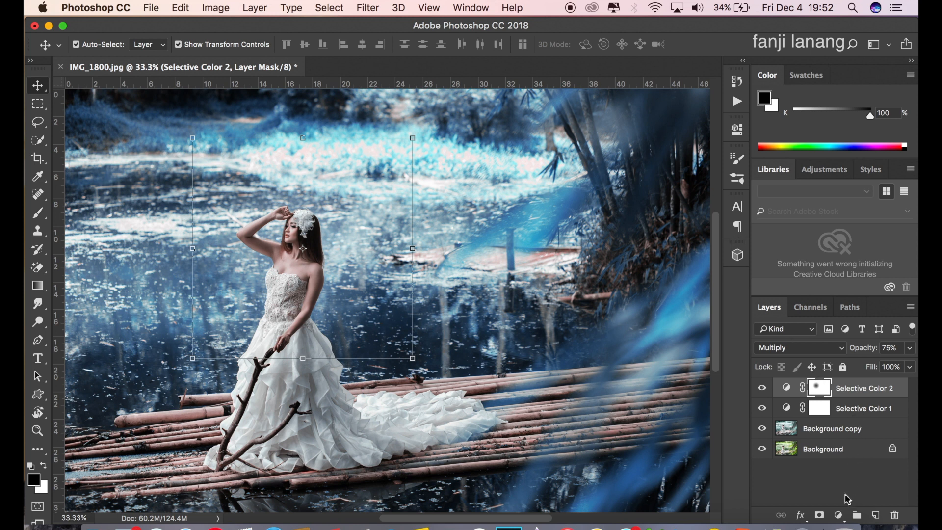
# Add a Curves adjustment layer and shape its RGB curve into a slight S, lowering the shadows and raising the highlights
pyautogui.click(838, 515)
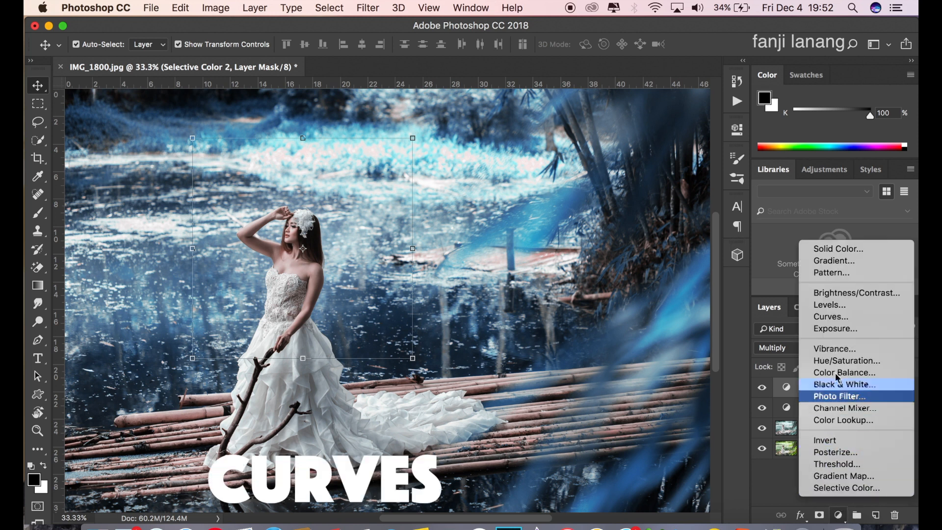
pyautogui.click(831, 316)
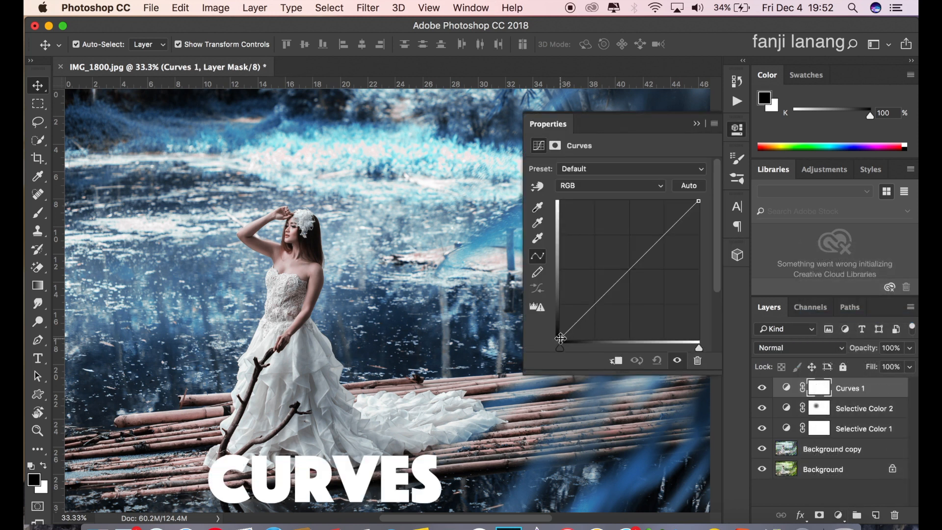
pyautogui.moveTo(561, 338); pyautogui.dragTo(577, 325)
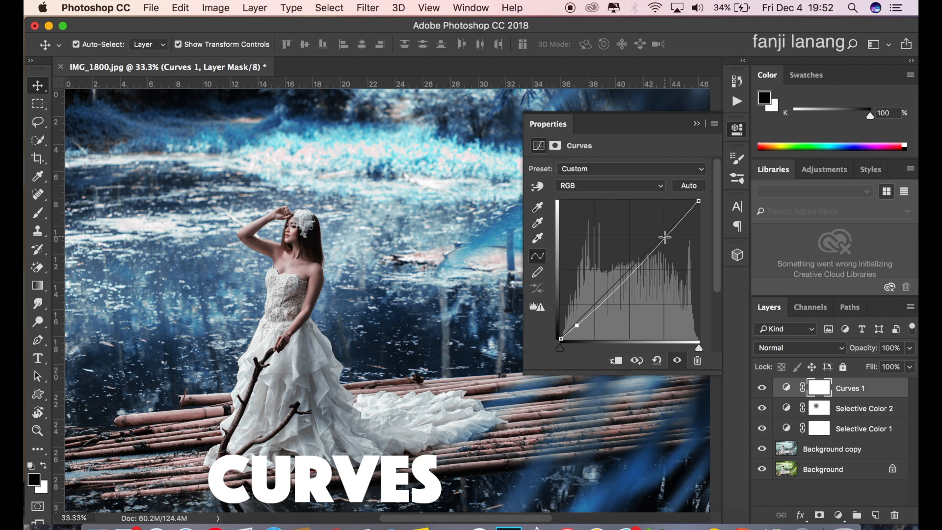
pyautogui.moveTo(665, 238); pyautogui.dragTo(667, 228)
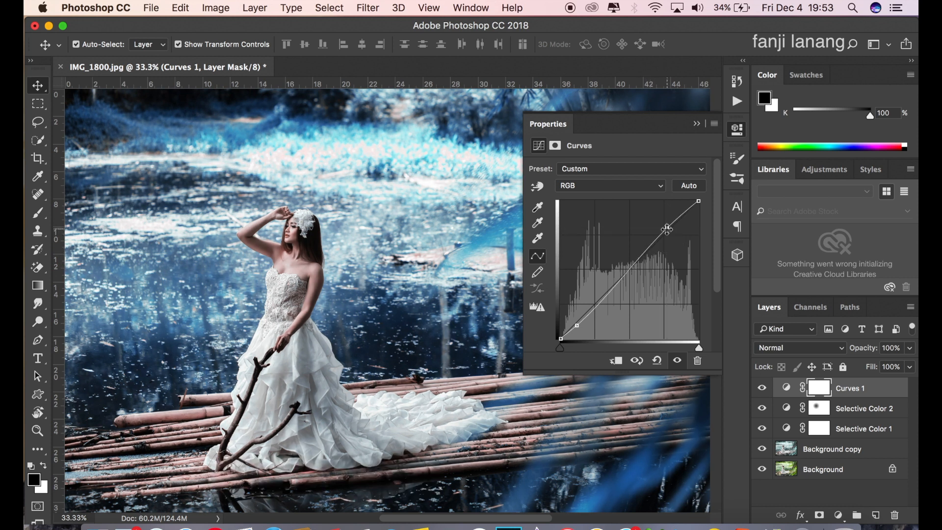
pyautogui.moveTo(561, 340)
pyautogui.mouseDown()
pyautogui.moveTo(552, 331)
pyautogui.moveTo(545, 344)
pyautogui.mouseUp()
pyautogui.click(697, 125)
# Compare the photo with and without the Curves adjustment layer
pyautogui.click(761, 388)
pyautogui.click(761, 388)
pyautogui.click(761, 388)
pyautogui.click(761, 388)
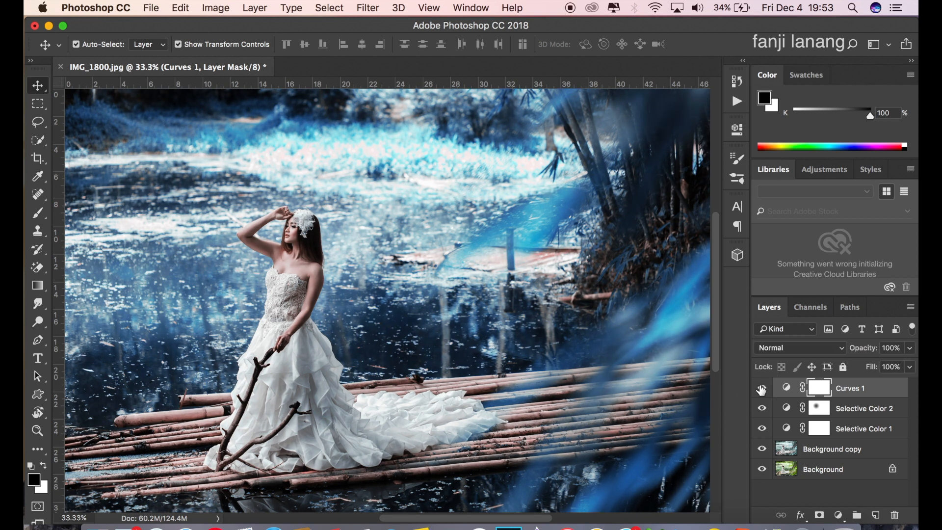
# Add a Gradient fill layer with a reversed radial gradient using the Neutral Density preset
pyautogui.press('super+minus')
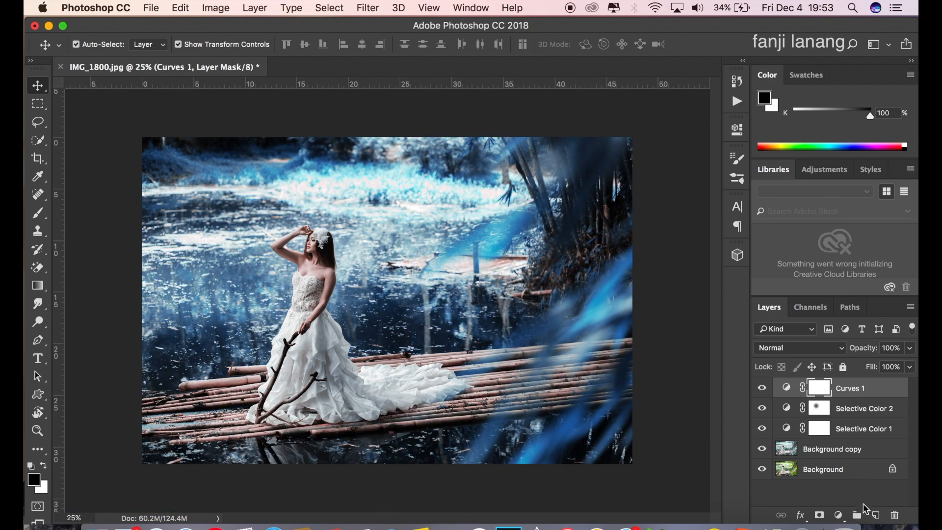
pyautogui.click(838, 515)
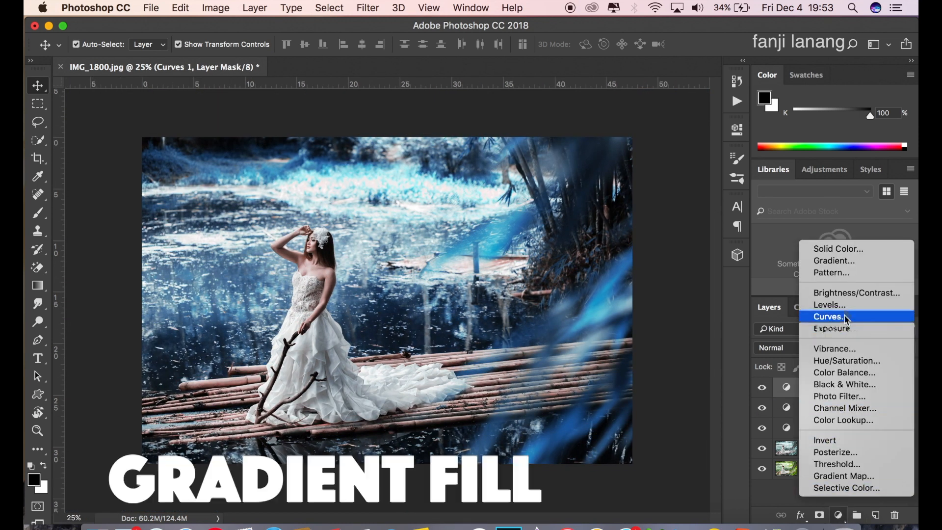
pyautogui.click(847, 264)
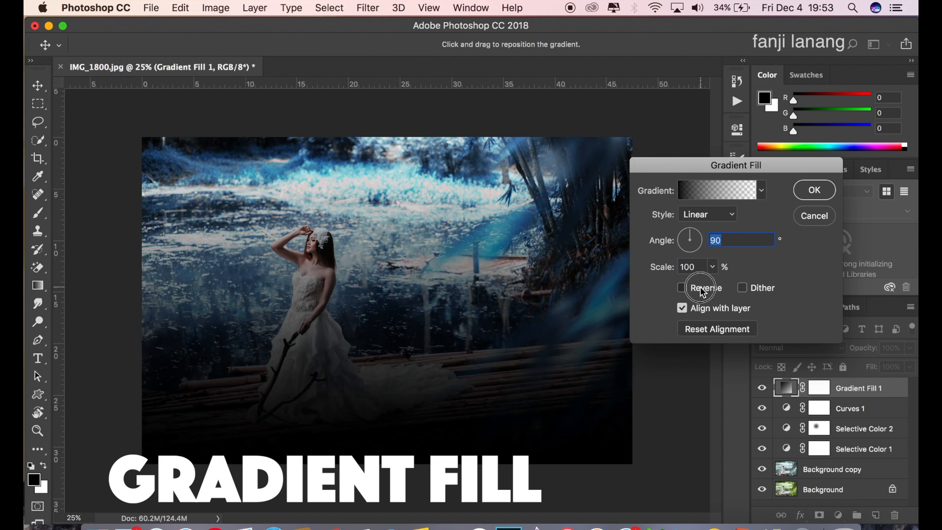
pyautogui.click(702, 291)
pyautogui.click(712, 215)
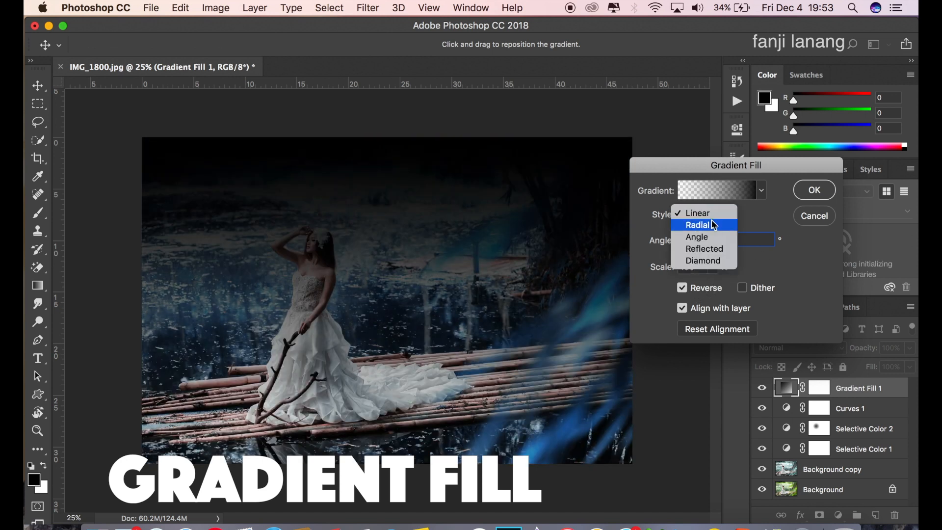
pyautogui.click(712, 224)
pyautogui.click(729, 195)
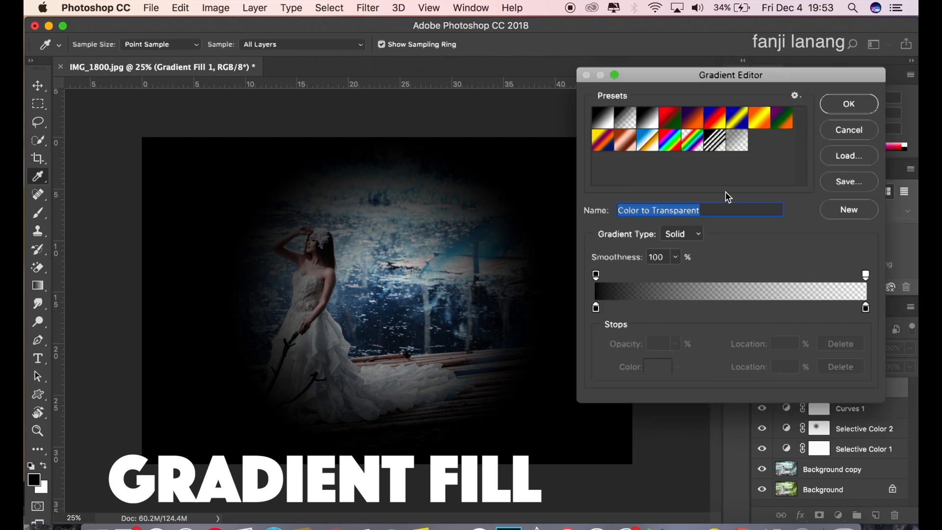
pyautogui.click(743, 147)
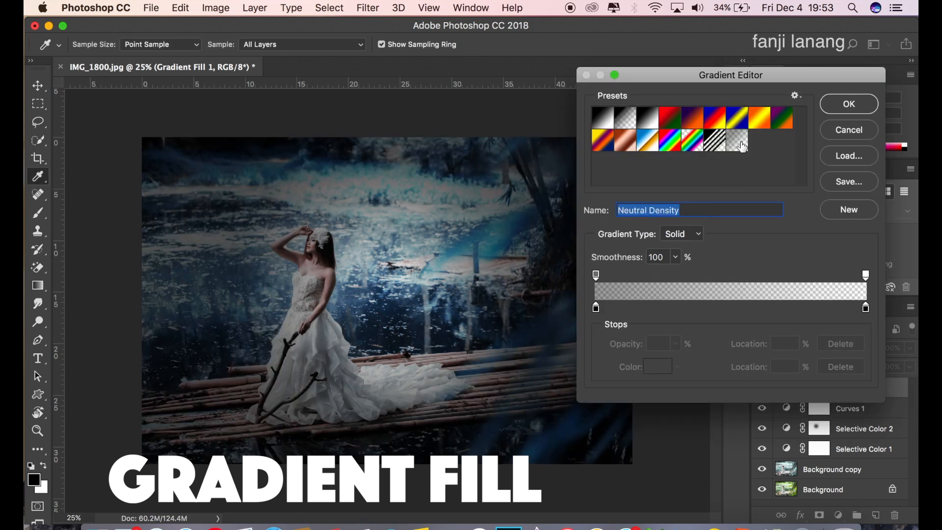
pyautogui.click(830, 105)
# Shift the gradient fill toward the bride, set its angle to 38.99° and scale to 275%, and check the layer on and off
pyautogui.moveTo(399, 274); pyautogui.dragTo(351, 276)
pyautogui.moveTo(700, 234); pyautogui.dragTo(707, 226)
pyautogui.click(710, 268)
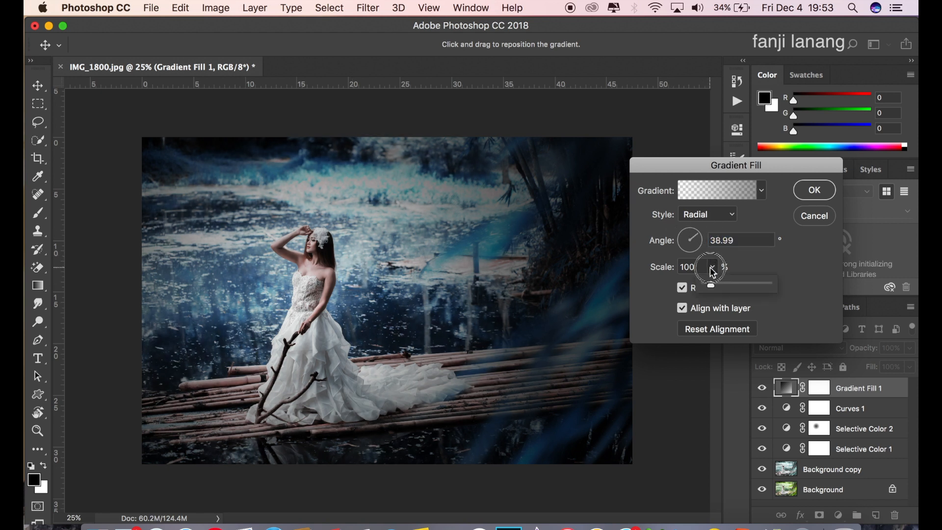
pyautogui.moveTo(713, 282); pyautogui.dragTo(722, 285)
pyautogui.click(805, 191)
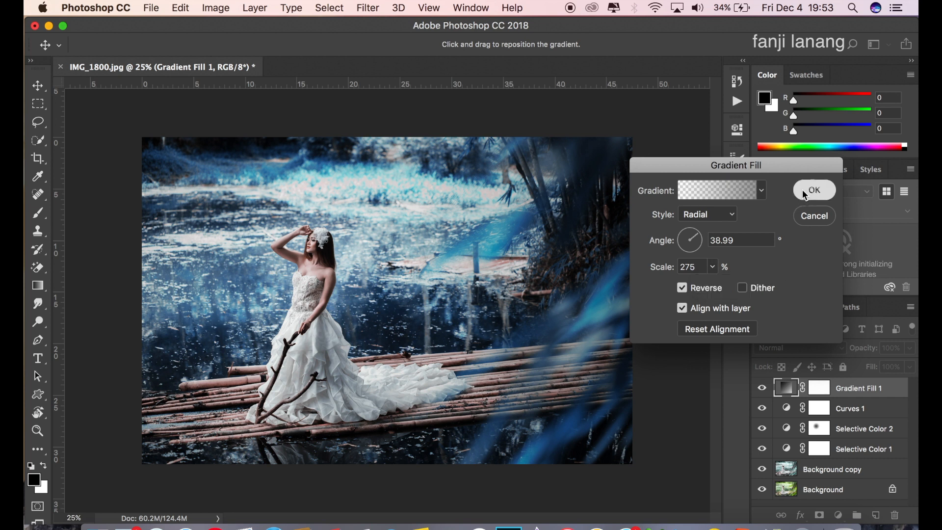
pyautogui.click(762, 389)
pyautogui.click(761, 389)
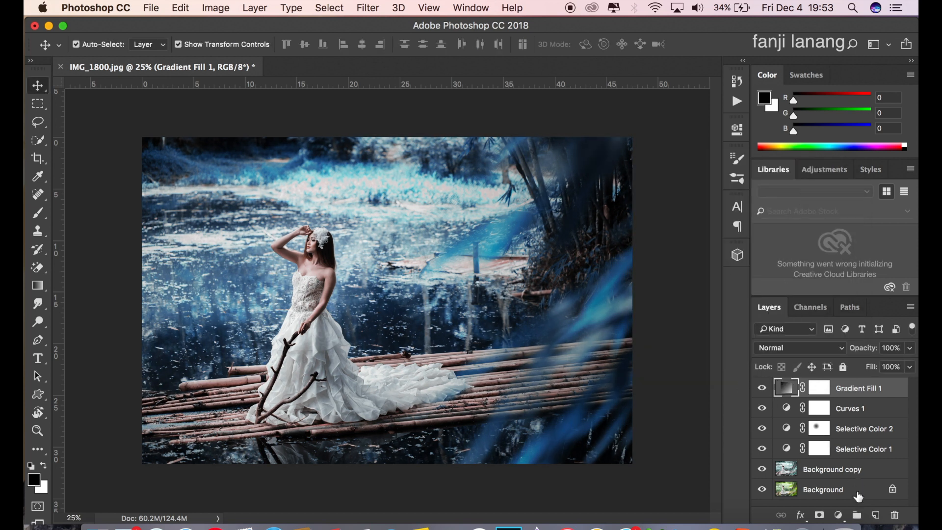
# Add a new empty layer on top and choose the 500 px signature brush for the Brush tool
pyautogui.click(871, 515)
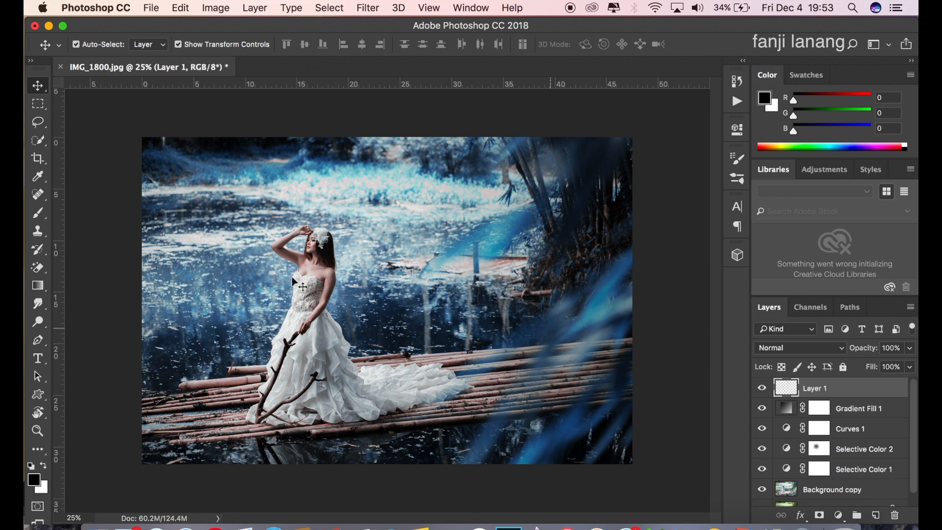
pyautogui.click(38, 212)
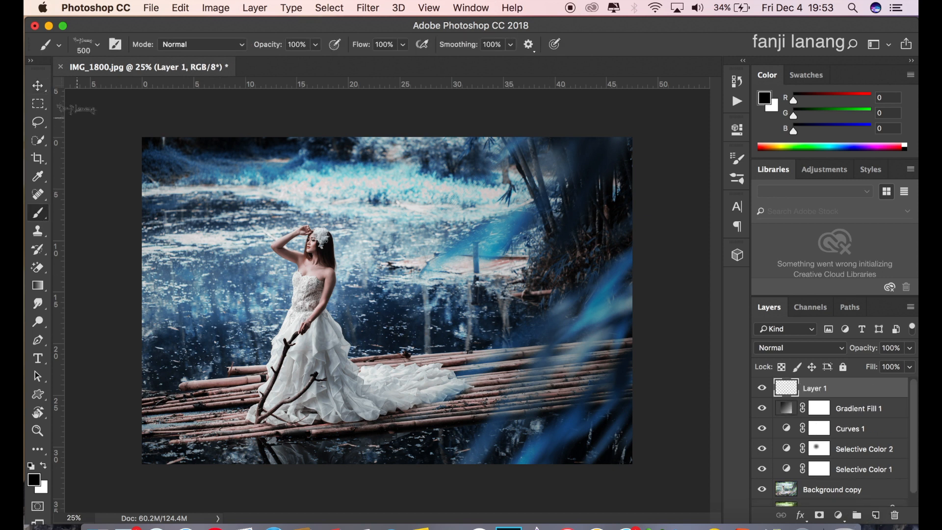
pyautogui.click(97, 45)
pyautogui.click(55, 148)
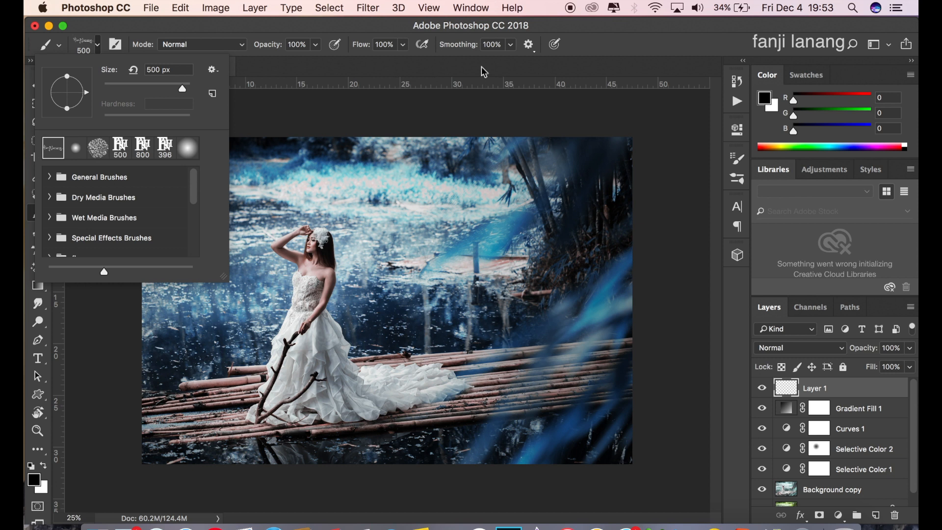
pyautogui.click(630, 51)
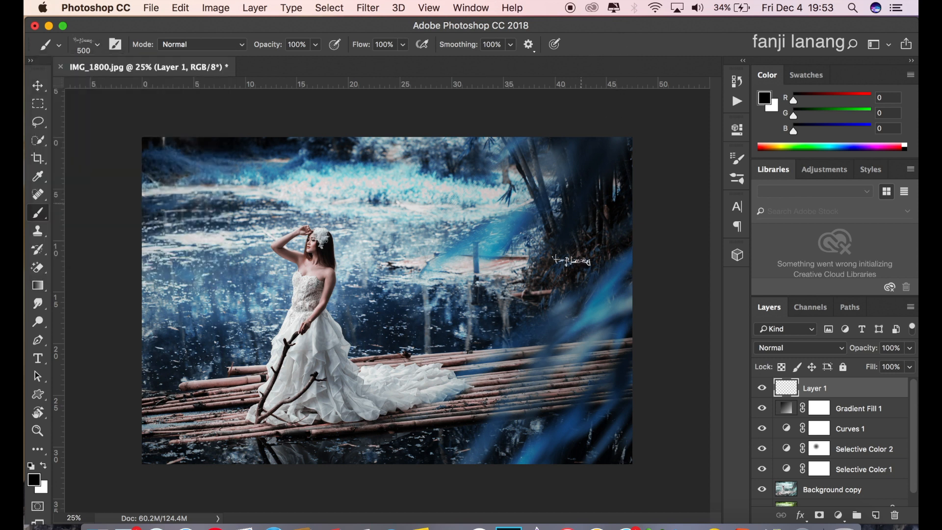
# Stamp the signature in white near the photo's lower-right corner on the new layer
pyautogui.click(44, 465)
pyautogui.click(585, 443)
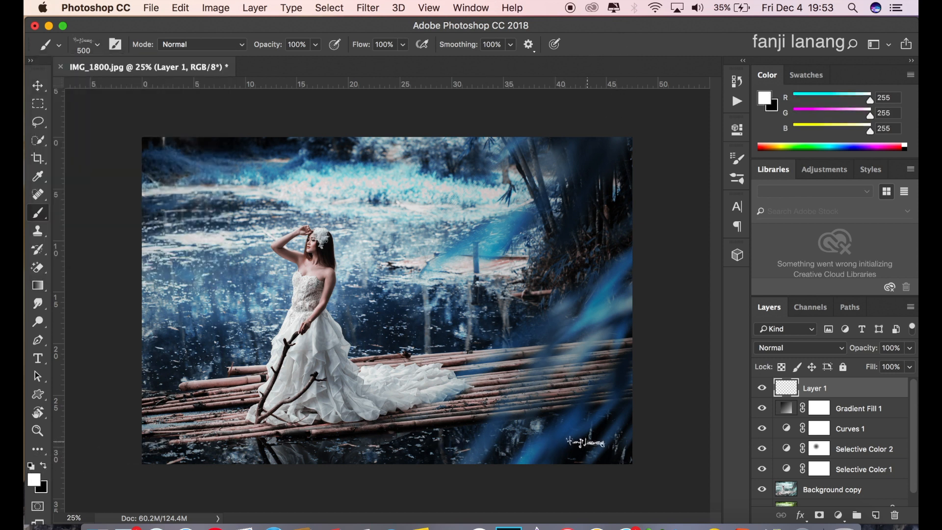
pyautogui.click(590, 442)
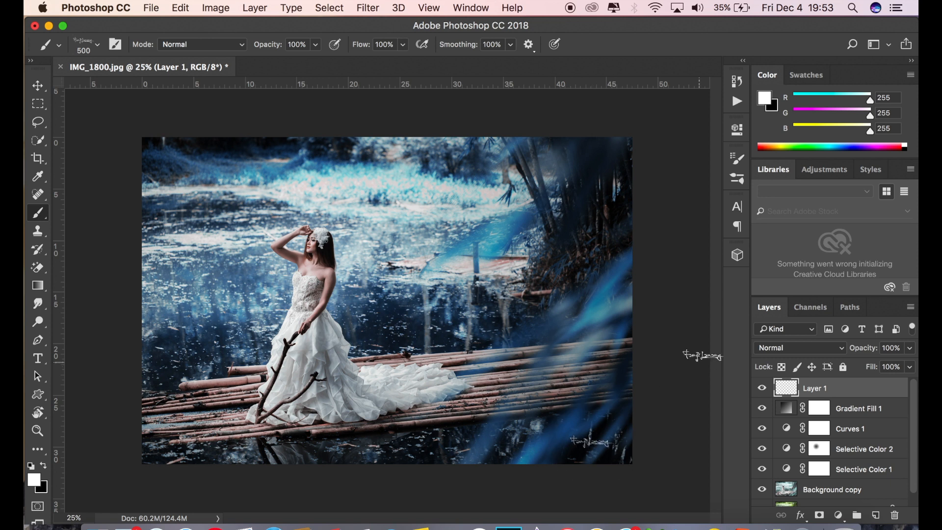